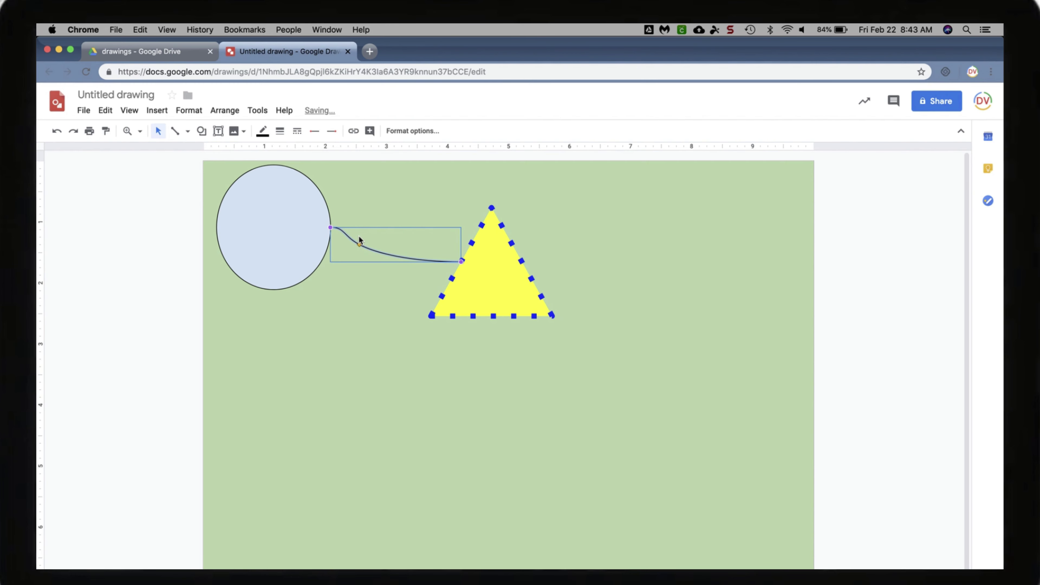
Reshape the connector between the circle and triangle, changing it to an Elbow Connector and setting its bend nearer the circle
left_click_drag(360, 243, 419, 251)
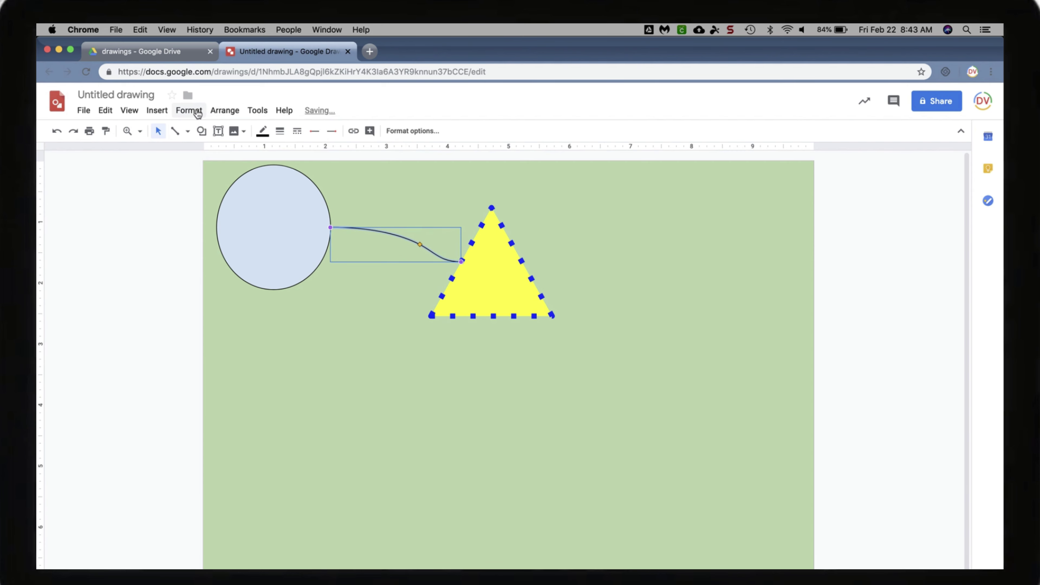
left_click(189, 110)
mouse_move(265, 291)
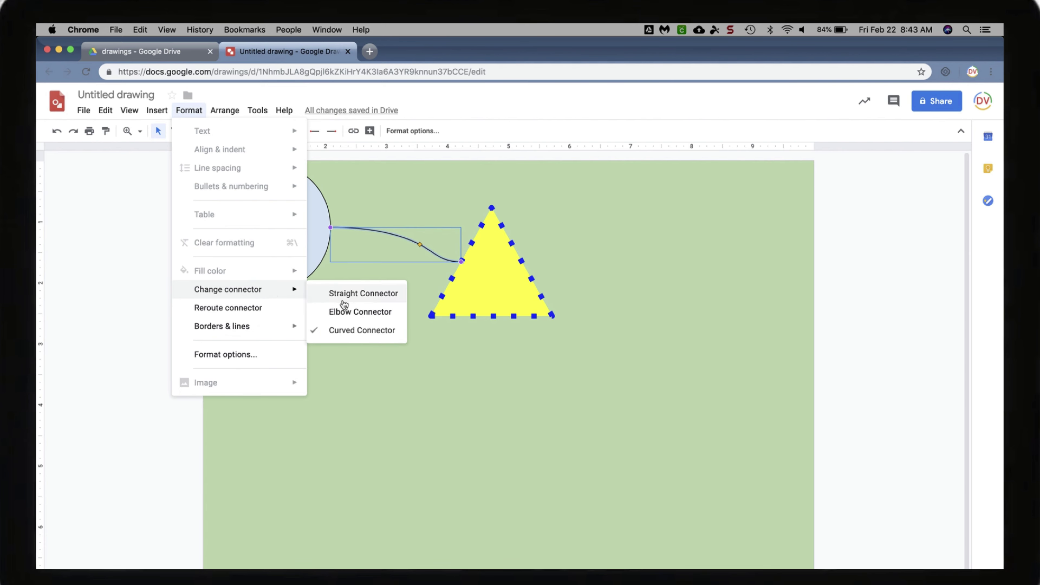
left_click(343, 311)
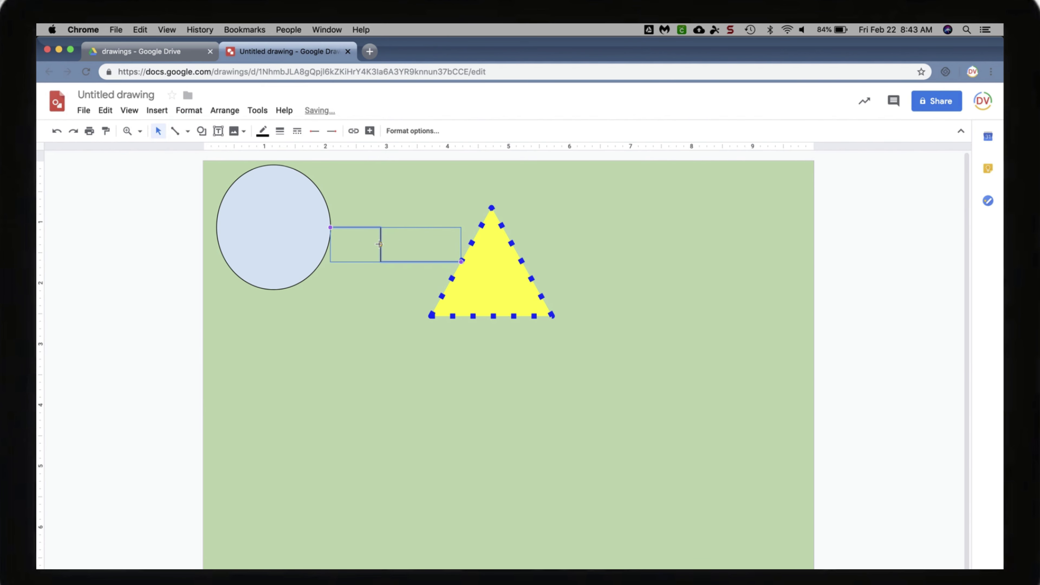
left_click_drag(379, 245, 435, 251)
left_click_drag(435, 245, 379, 246)
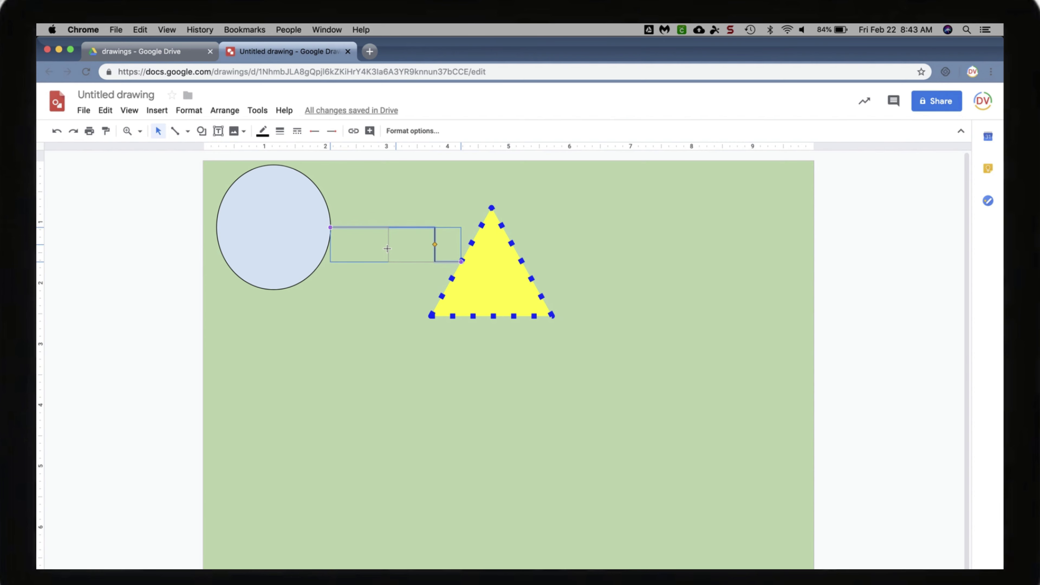
Move the yellow triangle, with its attached connector, down and slightly toward the circle, and deselect it
left_click(490, 286)
left_click_drag(489, 286, 439, 345)
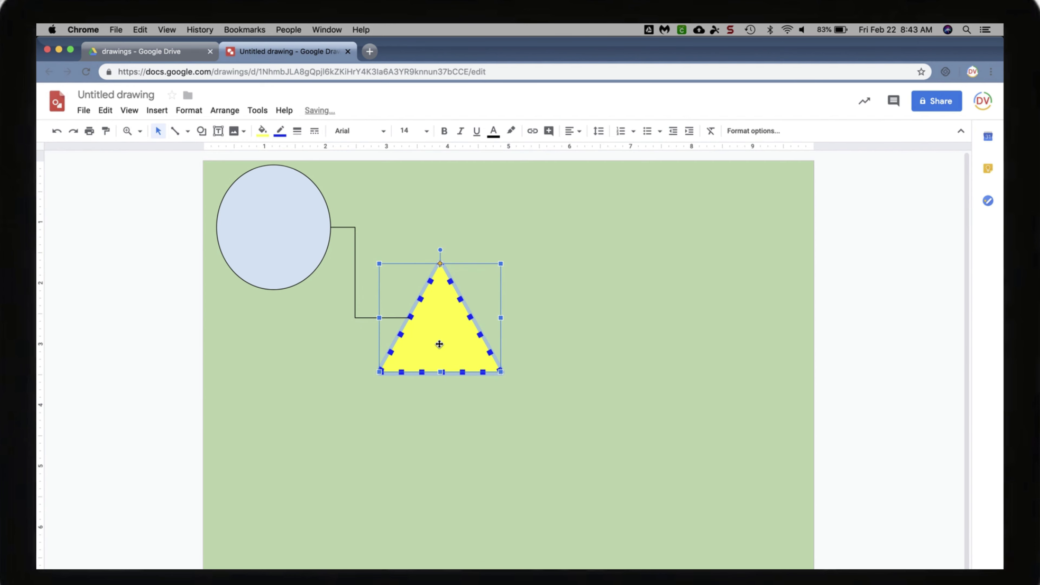
left_click(145, 241)
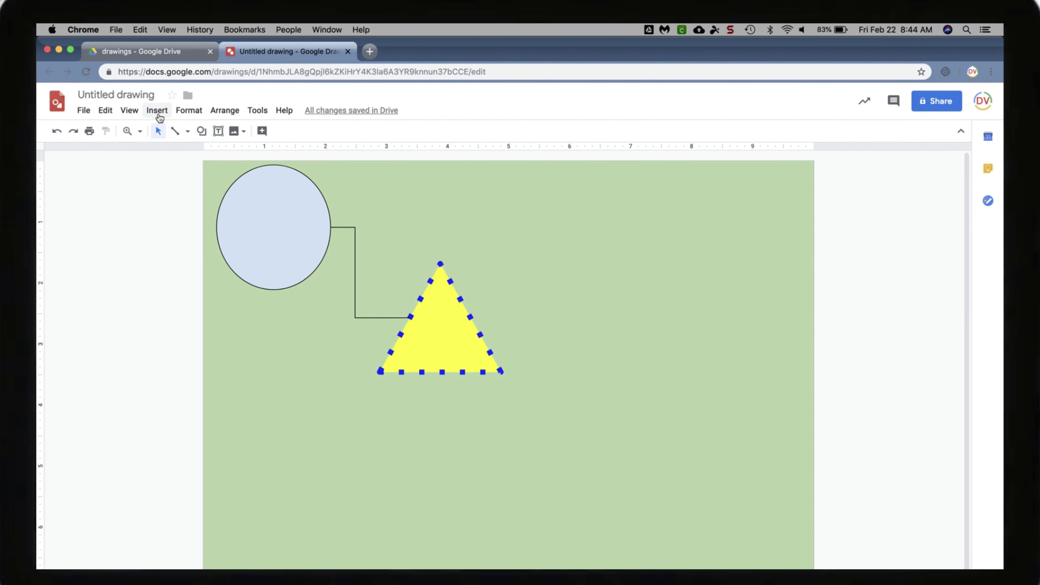
Browse the Hierarchy diagrams, and insert the first Timeline diagram with 4 dates into the drawing
left_click(157, 111)
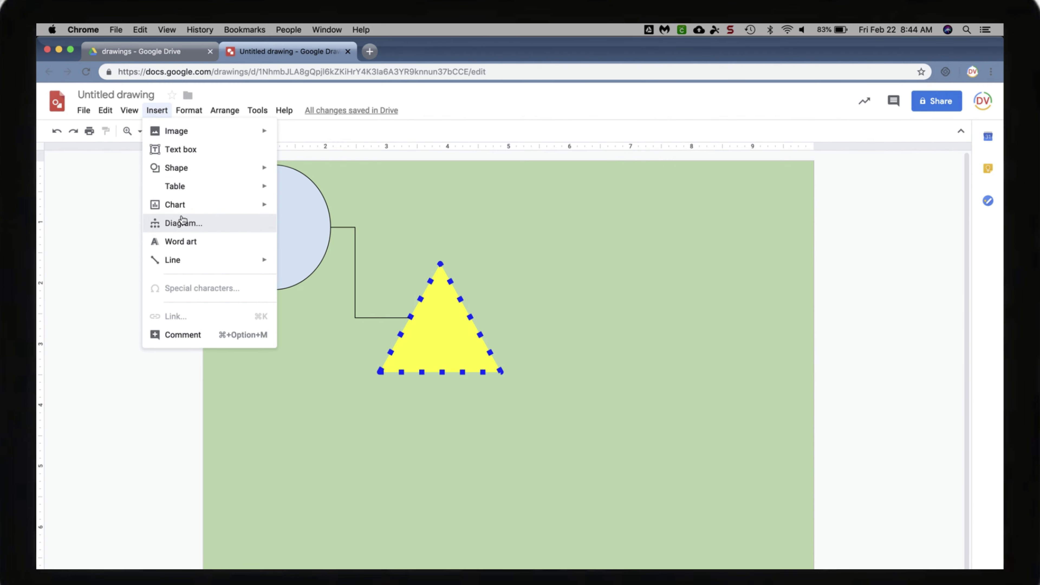
left_click(183, 222)
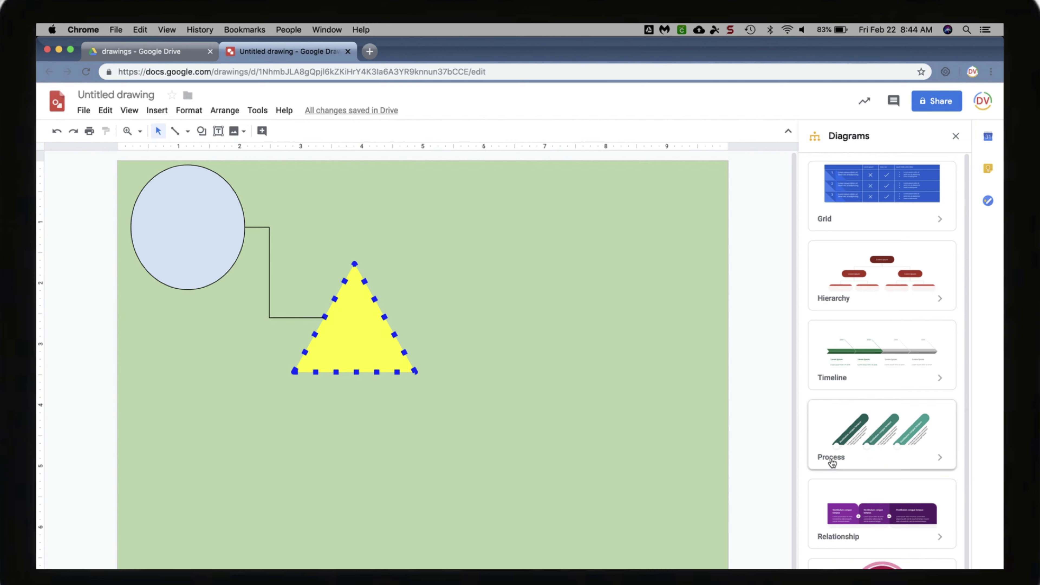
scroll(833, 464, "down", 1)
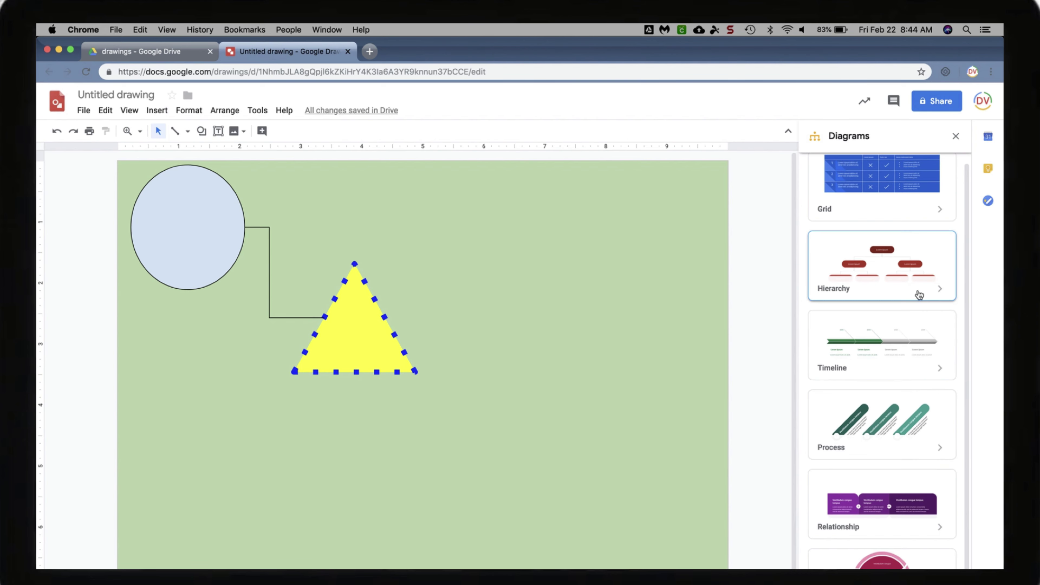
left_click(919, 294)
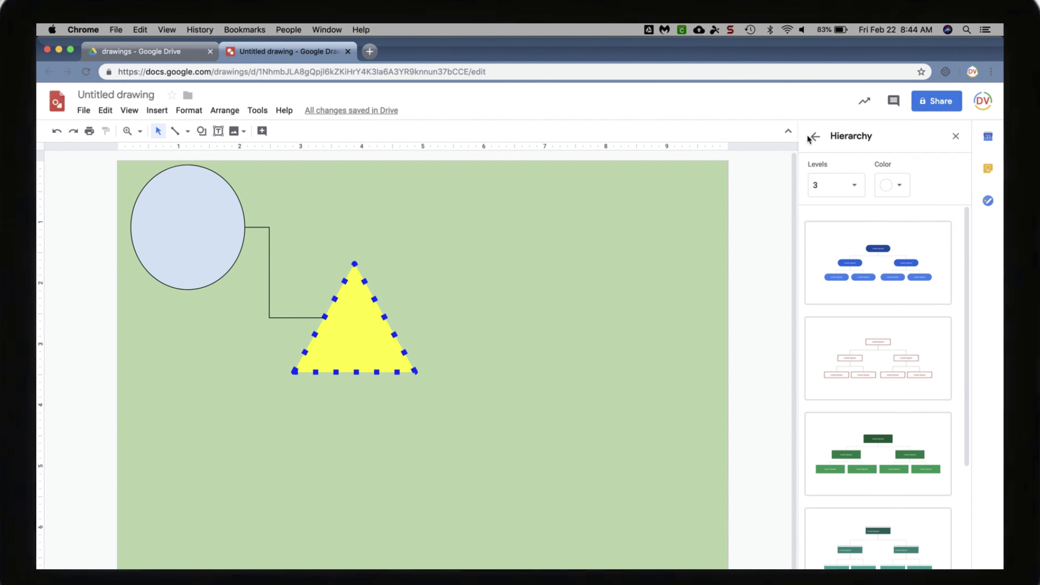
left_click(816, 137)
left_click(882, 364)
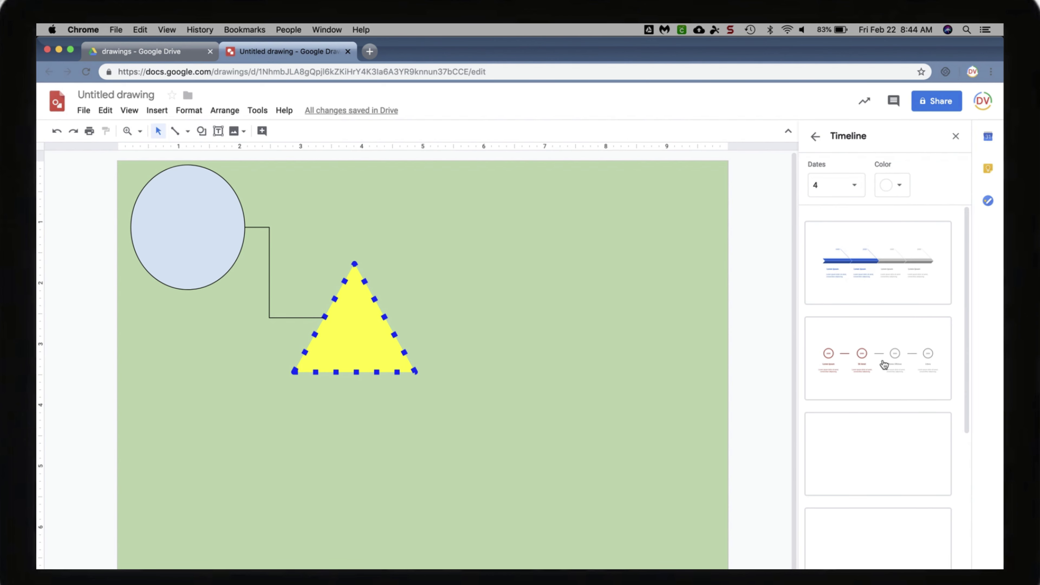
left_click(878, 284)
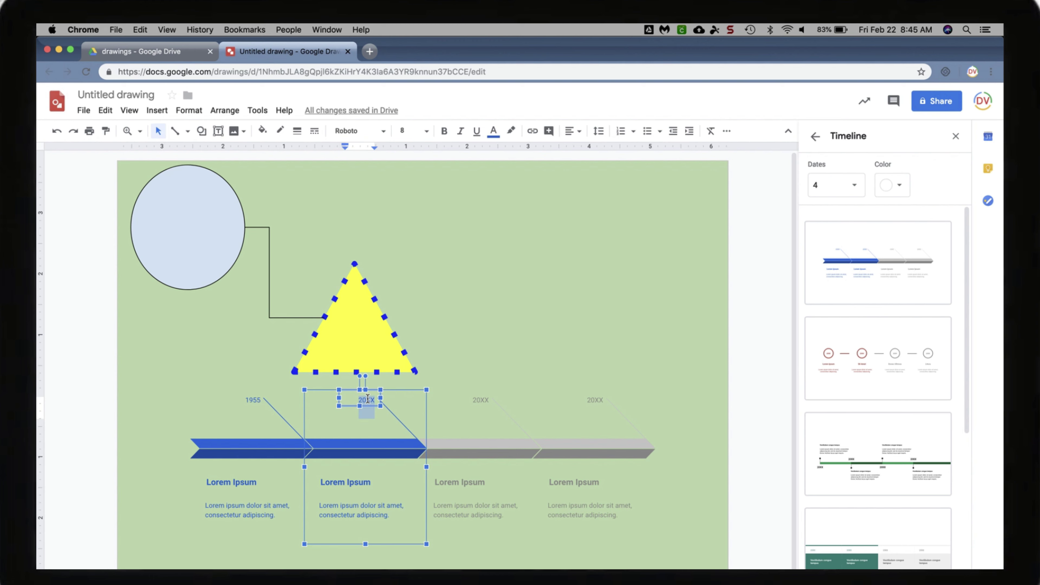
Select everything in the drawing, including the green background, and delete it to leave an empty canvas
left_click(101, 214)
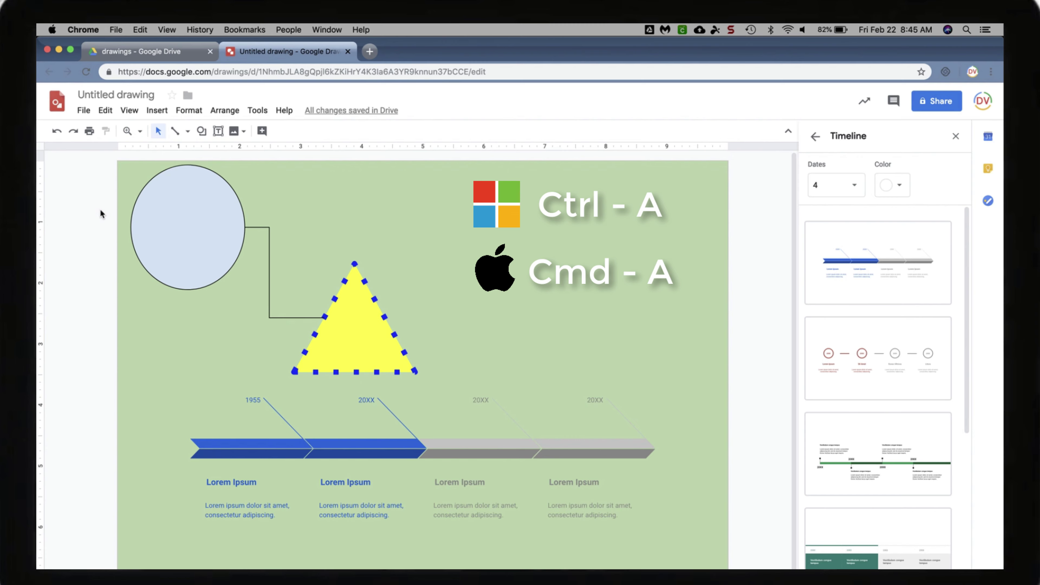
key("super+a")
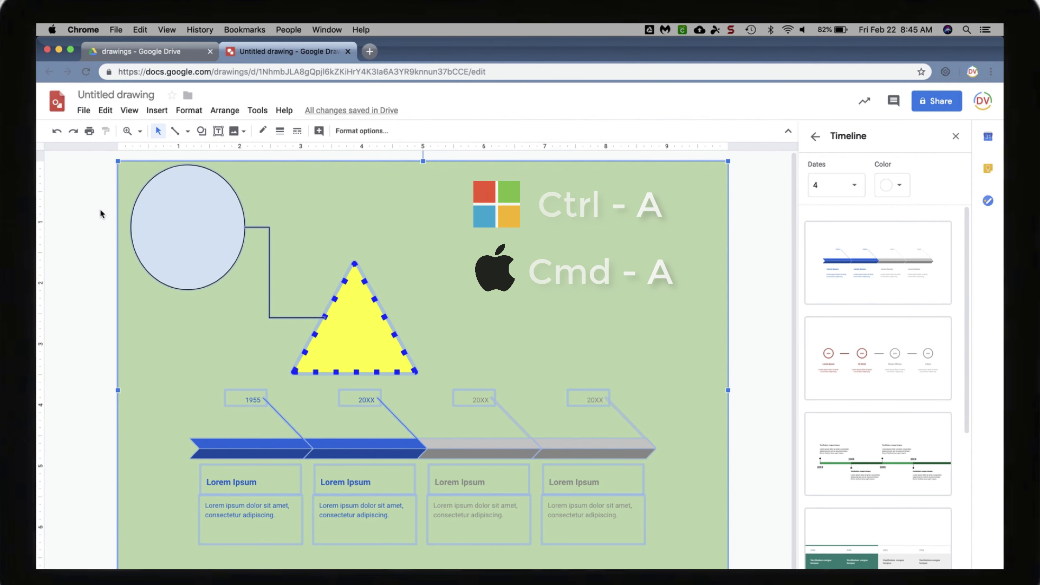
key("BackSpace")
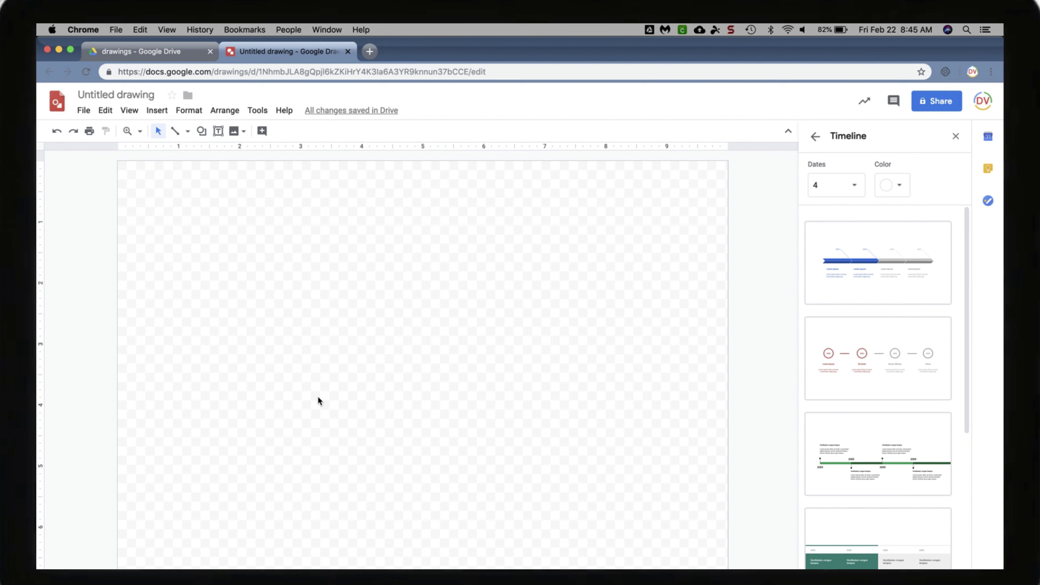
left_click(105, 110)
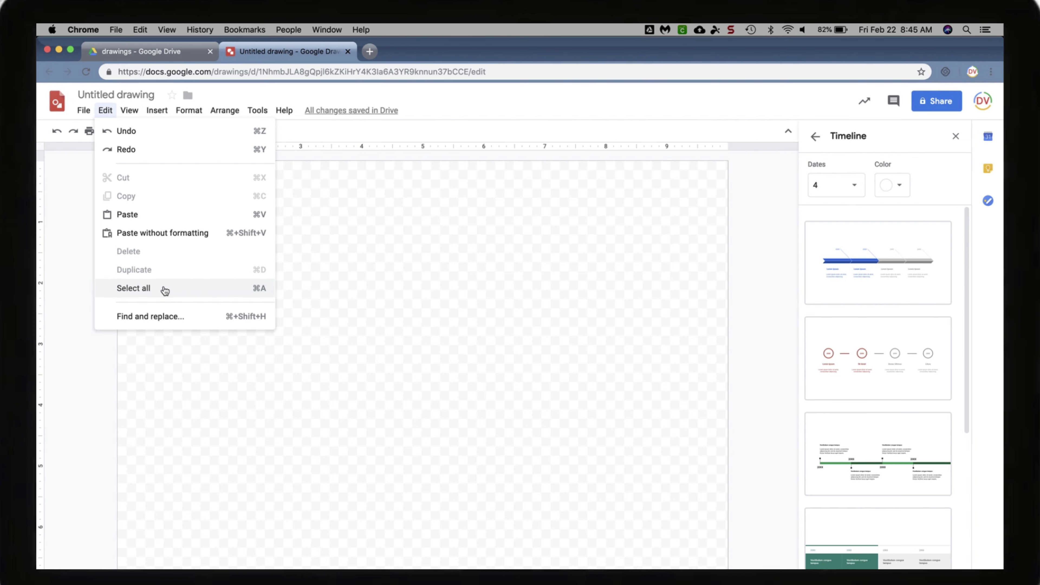
left_click(460, 317)
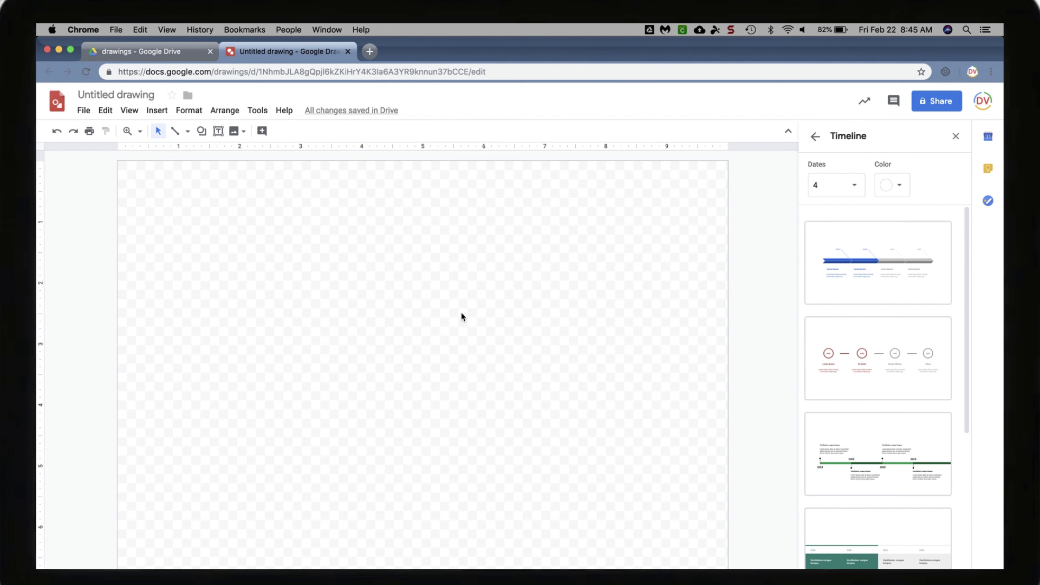
Close the diagram templates and insert the note containing the handwritten name from Keep into the drawing
left_click(956, 137)
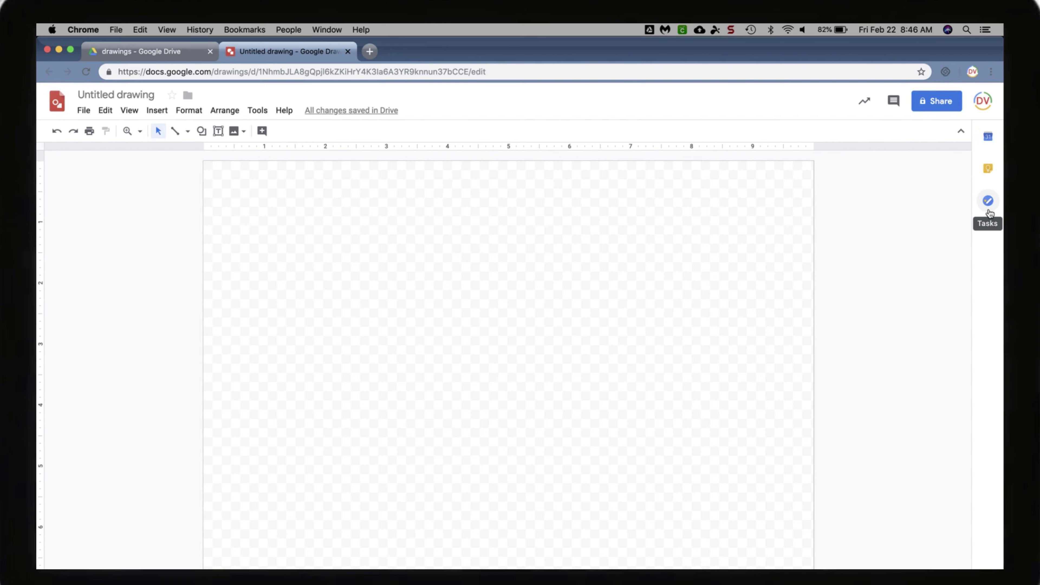
left_click(989, 173)
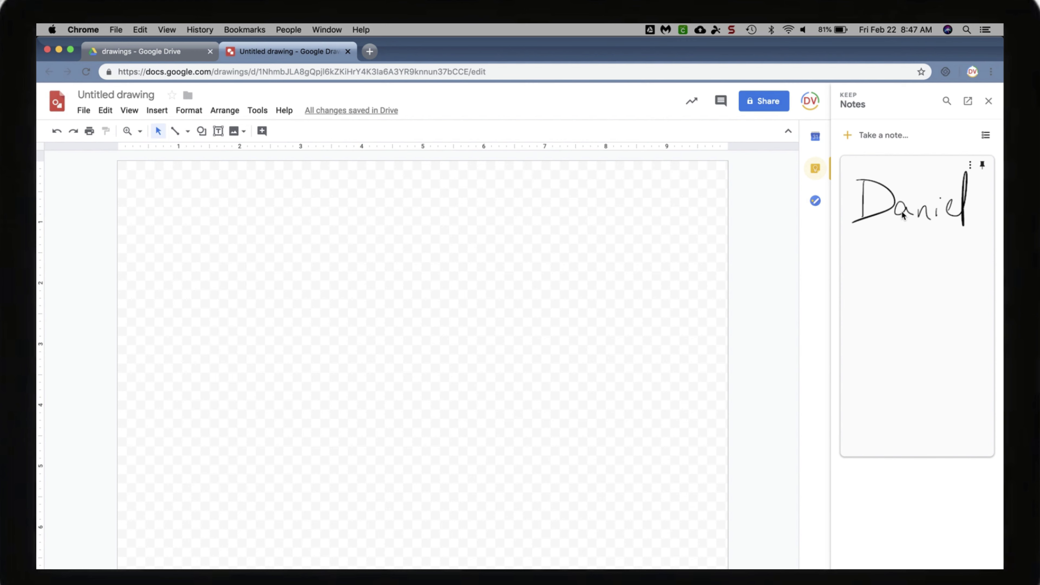
left_click_drag(902, 211, 461, 281)
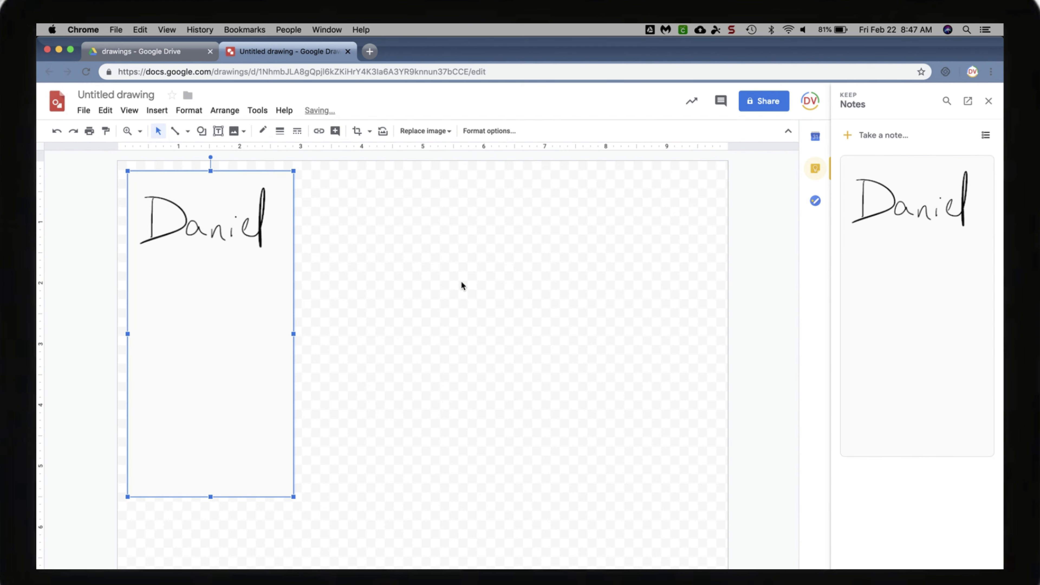
left_click(441, 285)
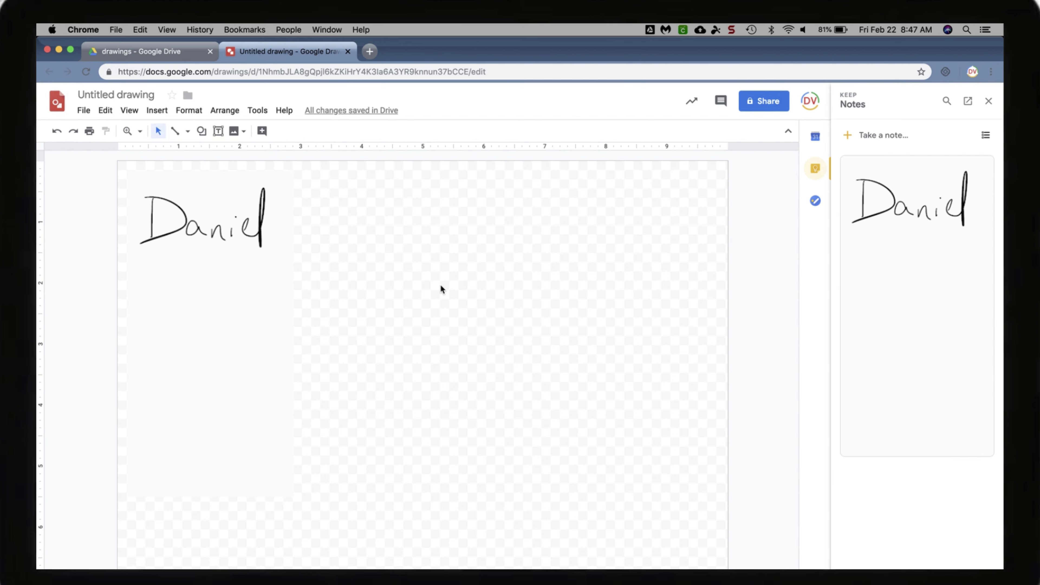
Crop the handwritten note image to remove the empty area below the handwriting
left_click(236, 319)
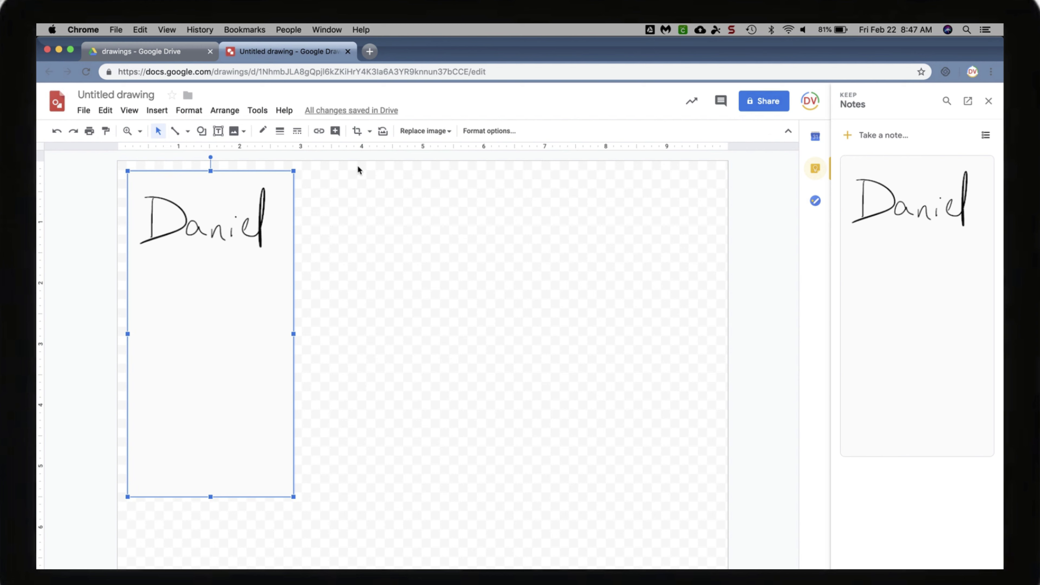
left_click(360, 137)
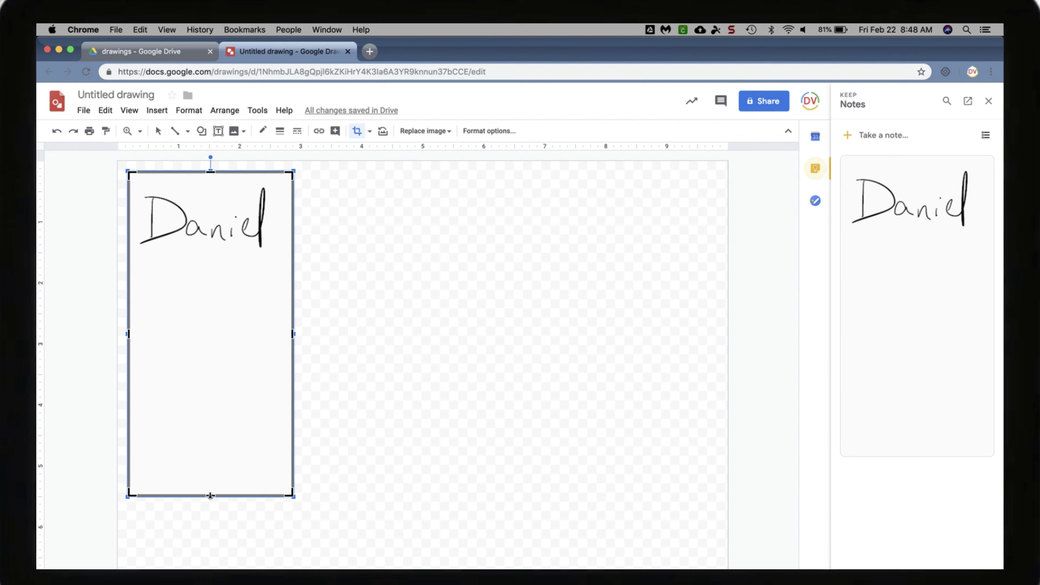
left_click_drag(210, 496, 217, 271)
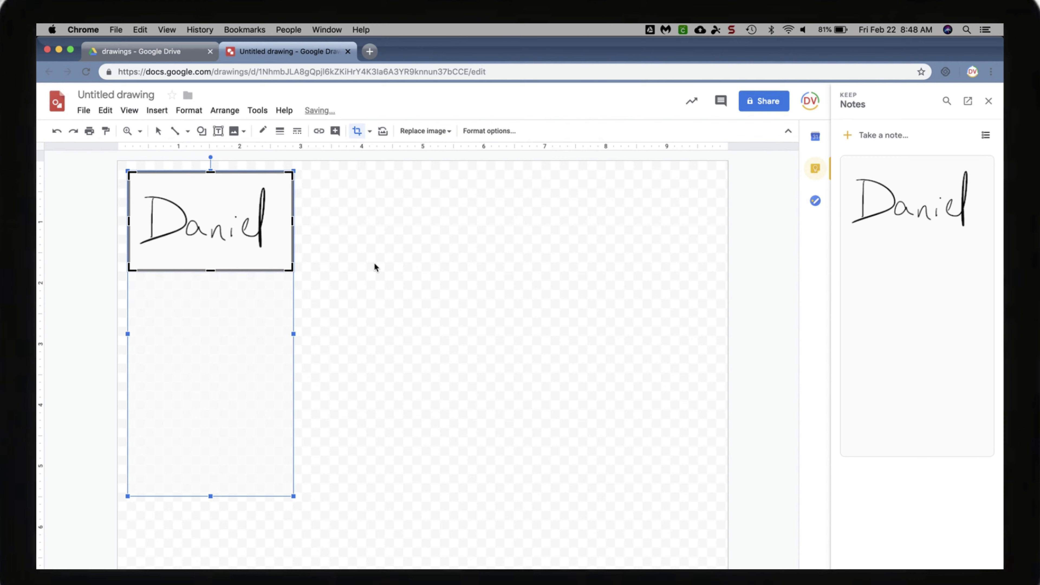
key("Return")
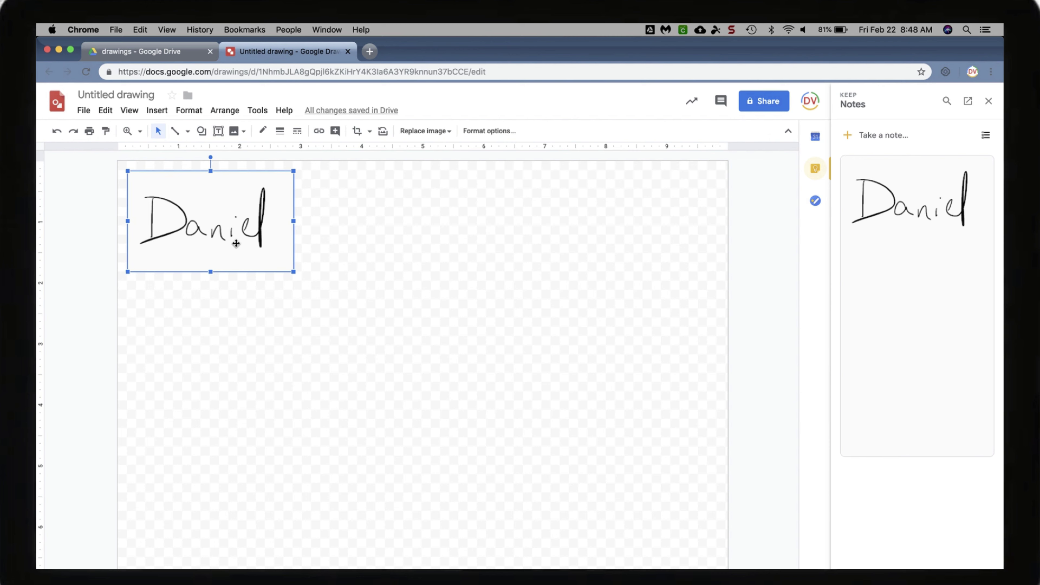
left_click(164, 112)
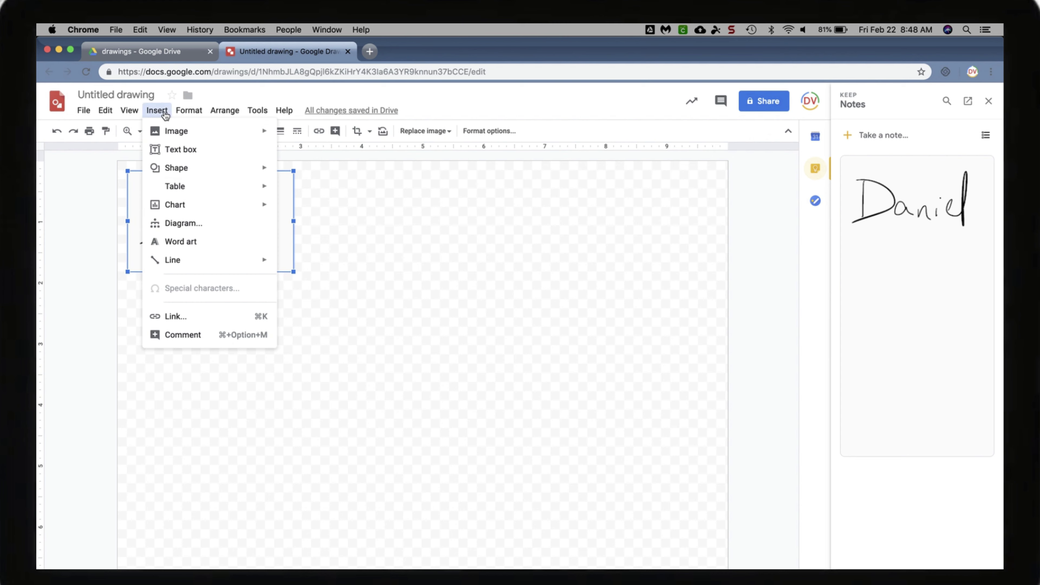
mouse_move(176, 133)
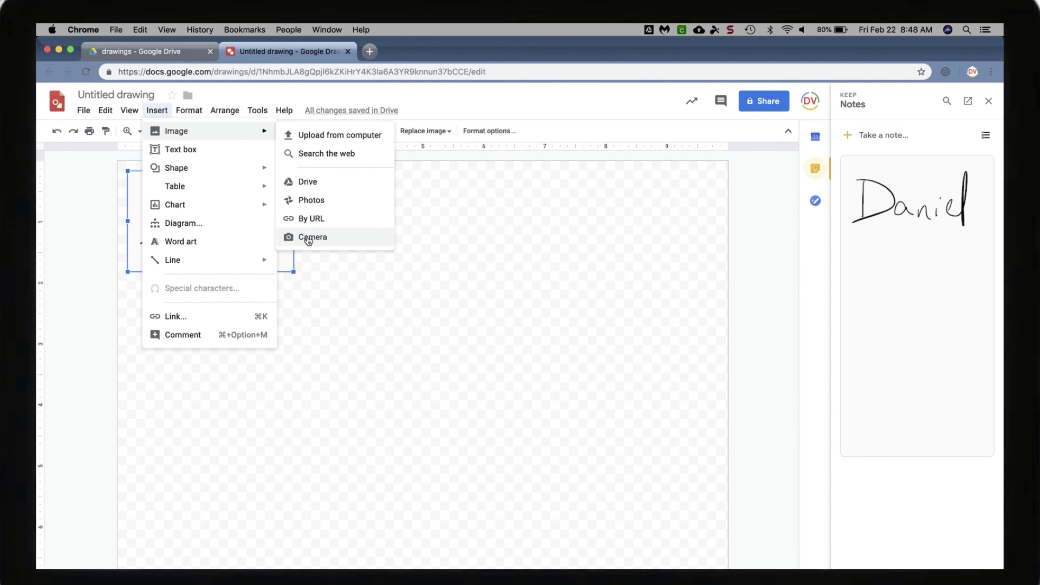
left_click(345, 319)
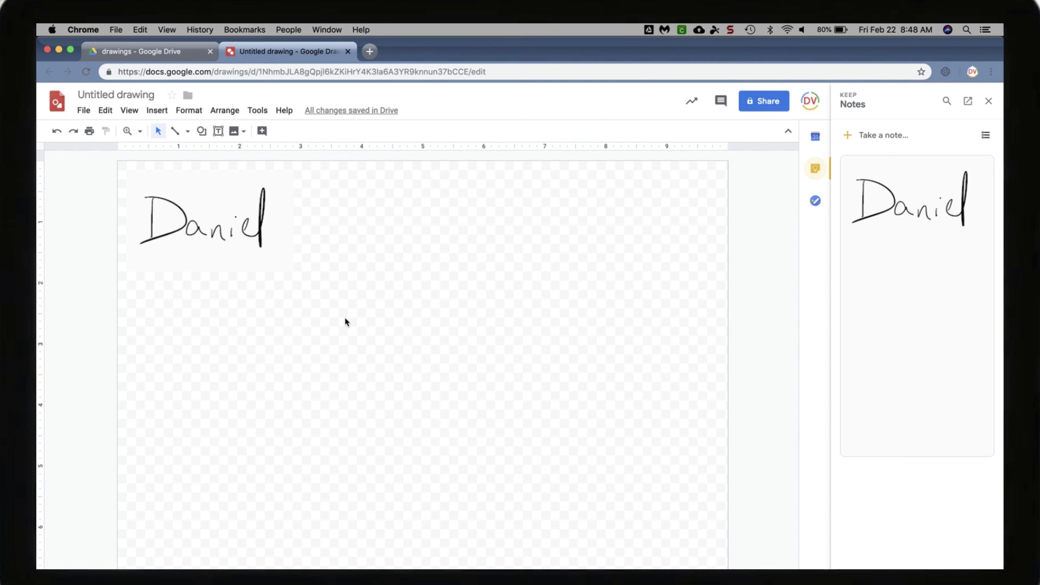
Search the web for images of "abraham lincoln" and place the first portrait on the canvas beside the handwriting
left_click(168, 116)
mouse_move(204, 131)
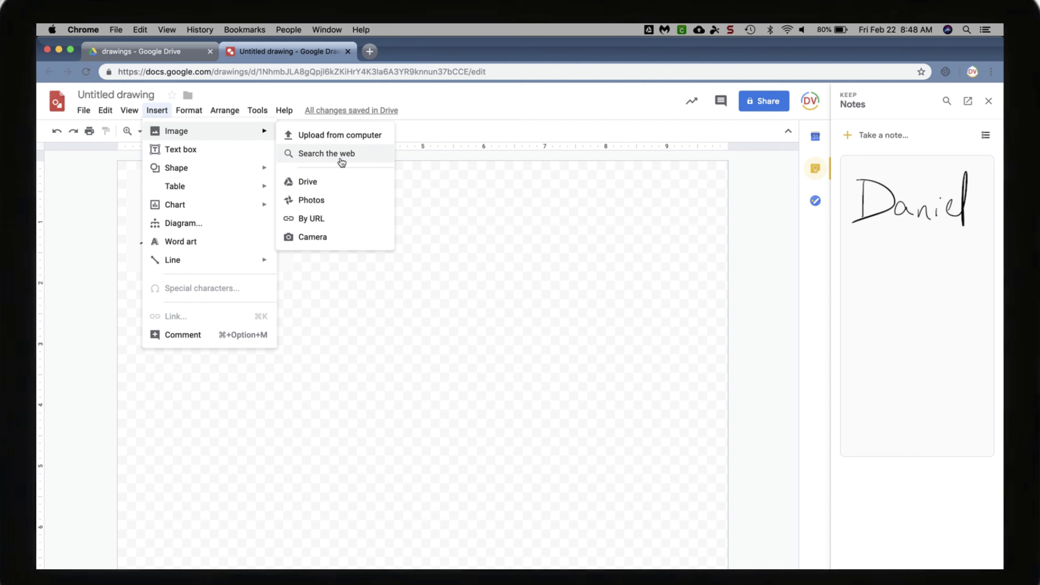
left_click(341, 160)
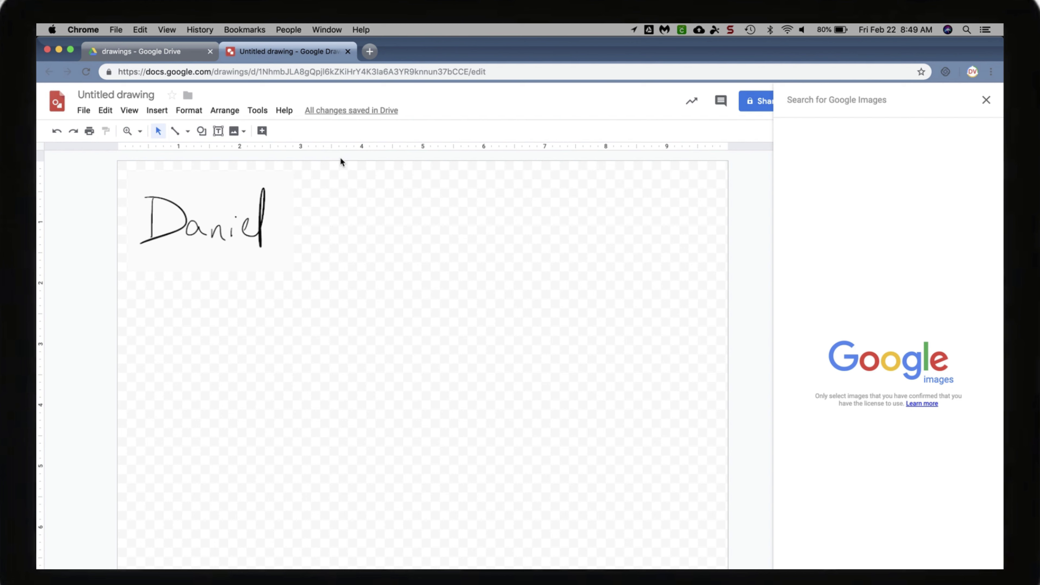
type("ab")
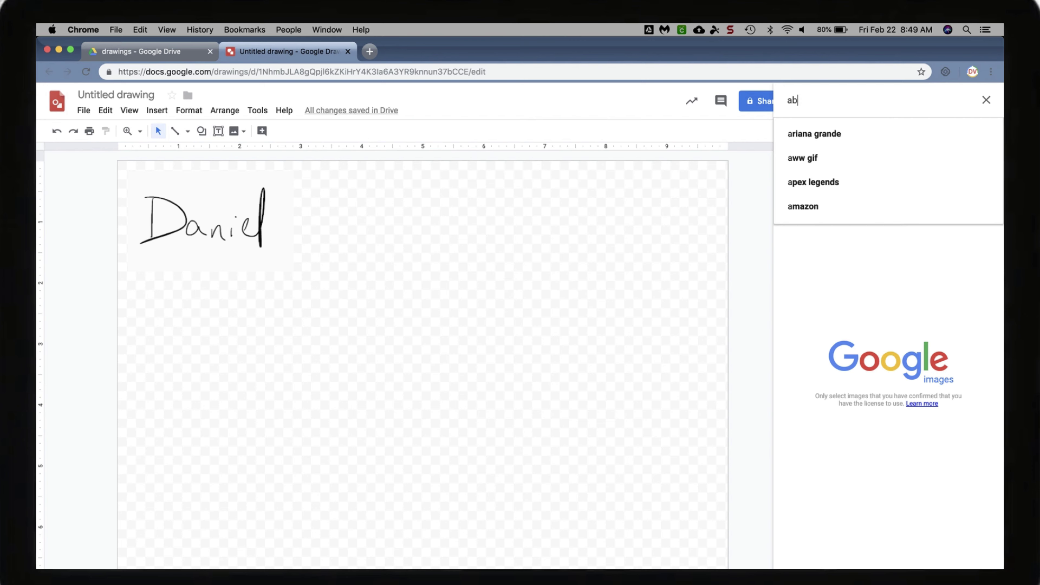
type("raham lincoln")
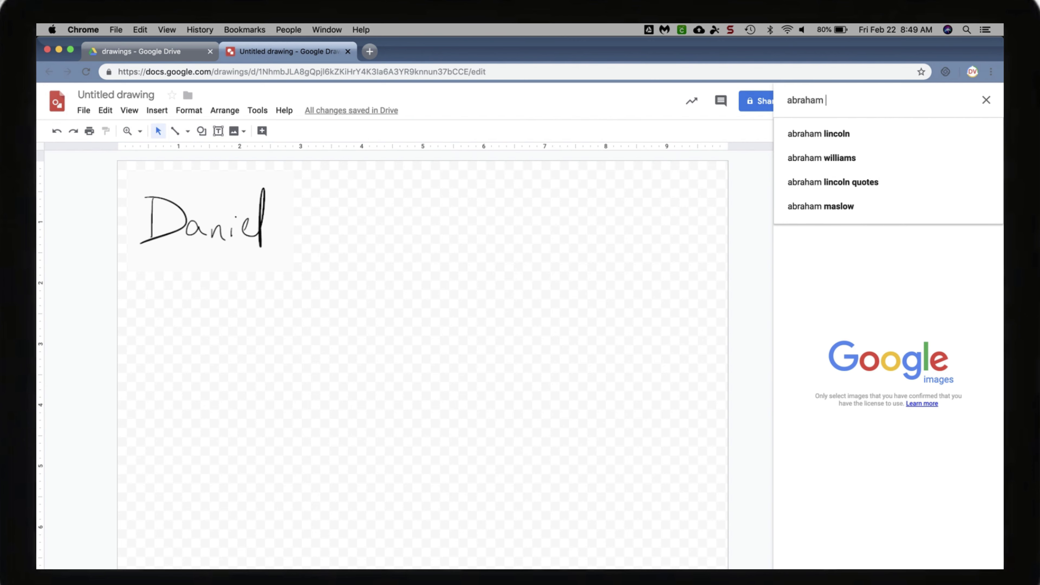
key("Return")
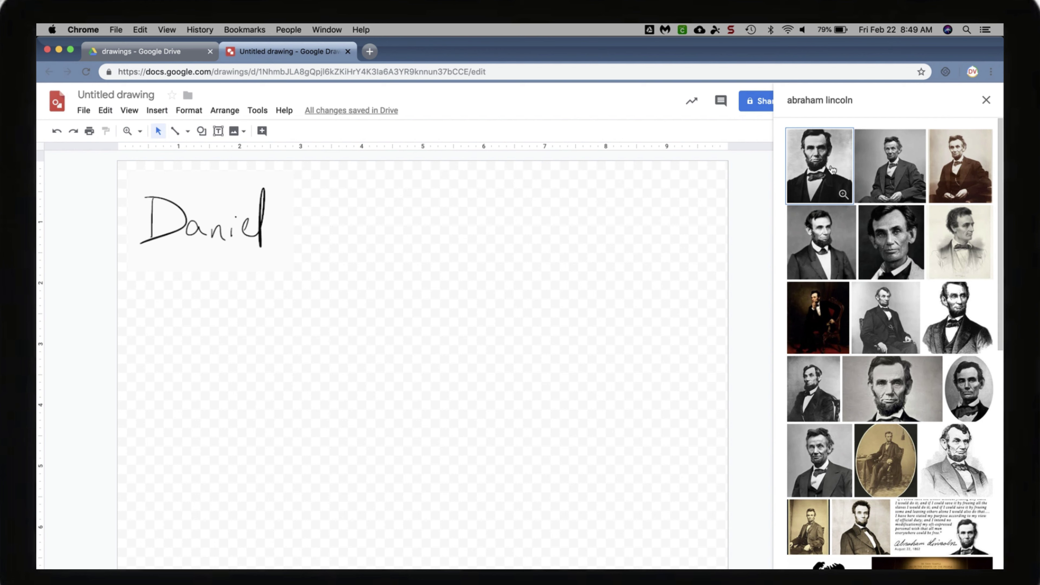
left_click_drag(819, 166, 553, 284)
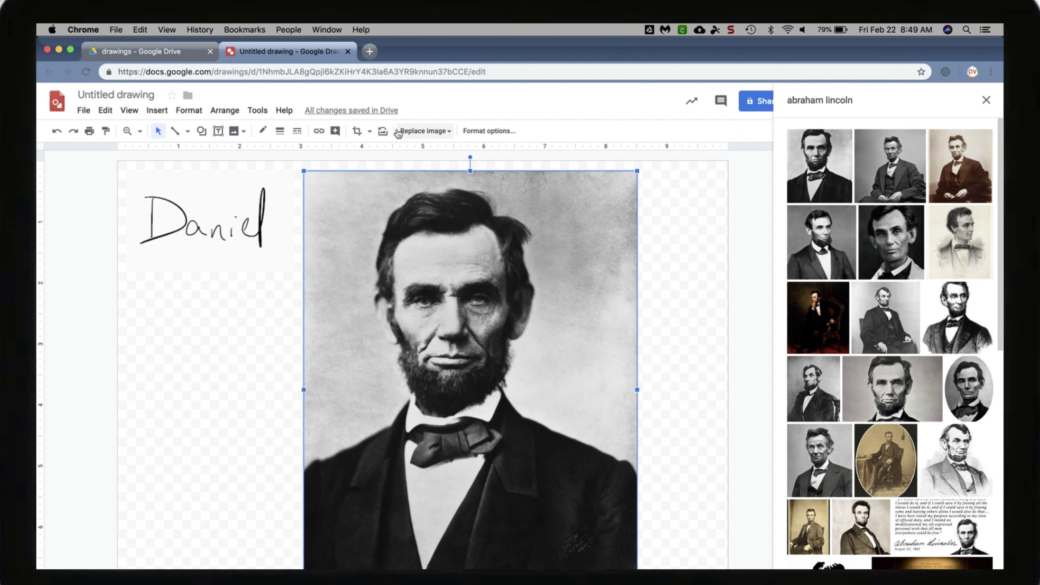
Mask the Lincoln portrait with an oval shape and shrink it proportionally toward its upper-right corner to about 2.4 inches wide
left_click(370, 132)
mouse_move(385, 151)
left_click(452, 168)
scroll(471, 389, "down", 3)
left_click_drag(304, 549, 491, 303)
scroll(491, 303, "up", 3)
left_click(564, 423)
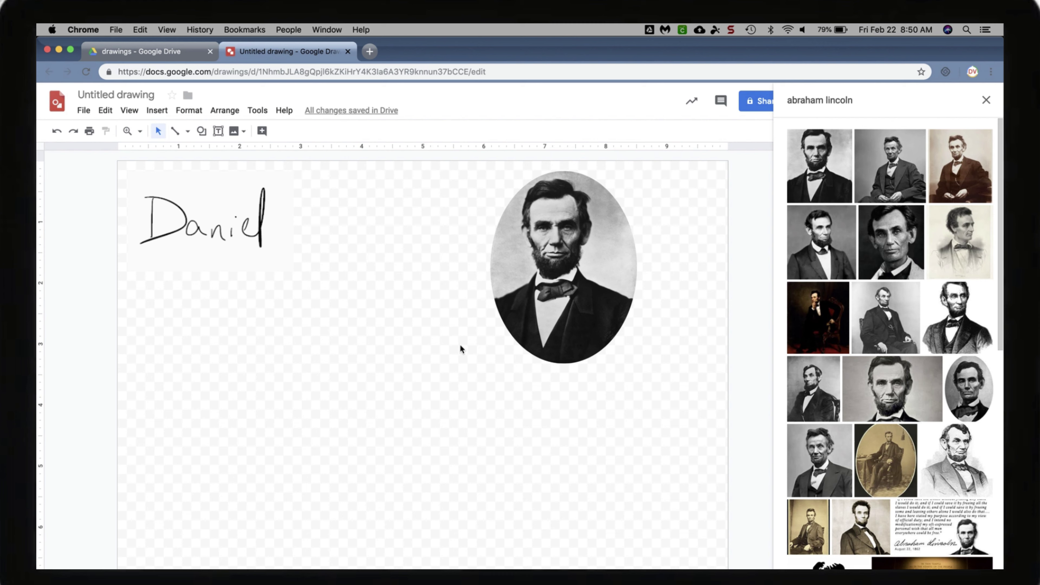
Add a text box about 3 inches wide between the handwriting and the portrait, reading "Abraham Lincoln" with "16th President" on a second line
left_click(219, 132)
left_click_drag(288, 295, 469, 364)
type("Abraham Lincoln")
key("Return")
type("1")
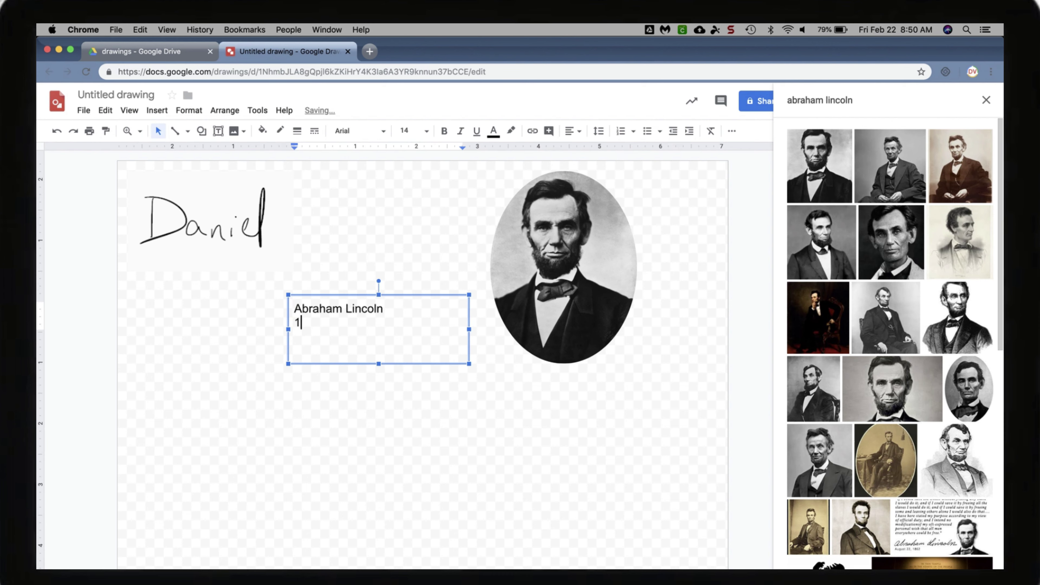
type("6th President")
key("Escape")
key("Escape")
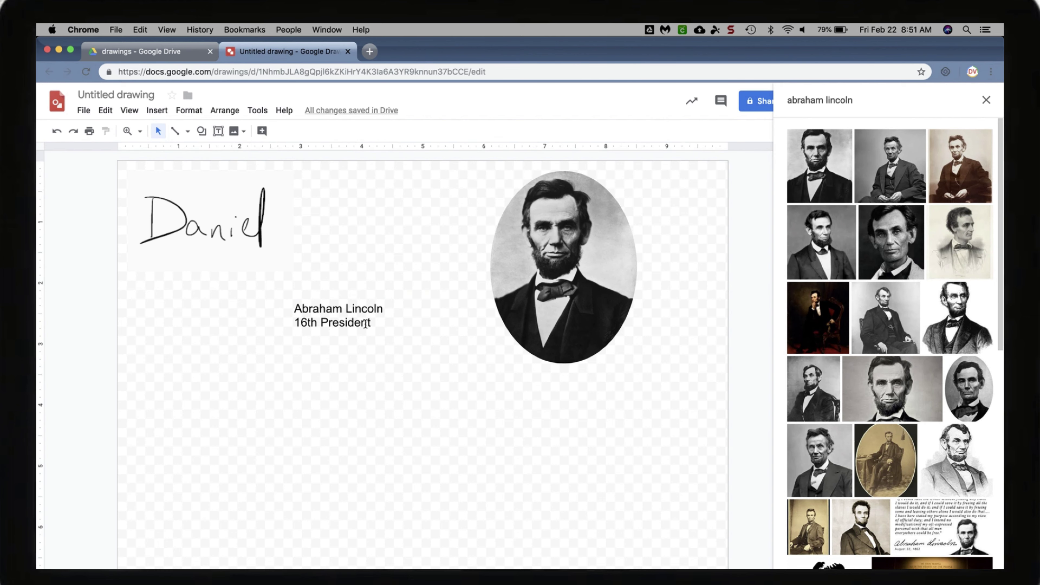
Move the caption text box directly beneath the oval Lincoln portrait and center-align its text
left_click(366, 324)
left_click_drag(365, 324, 609, 386)
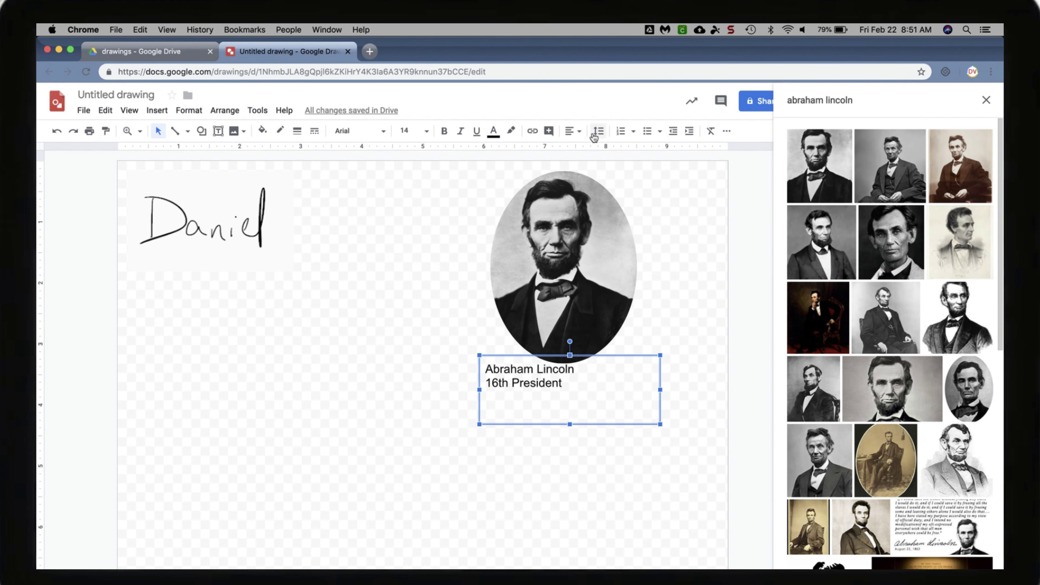
left_click(573, 130)
left_click(586, 149)
left_click(556, 475)
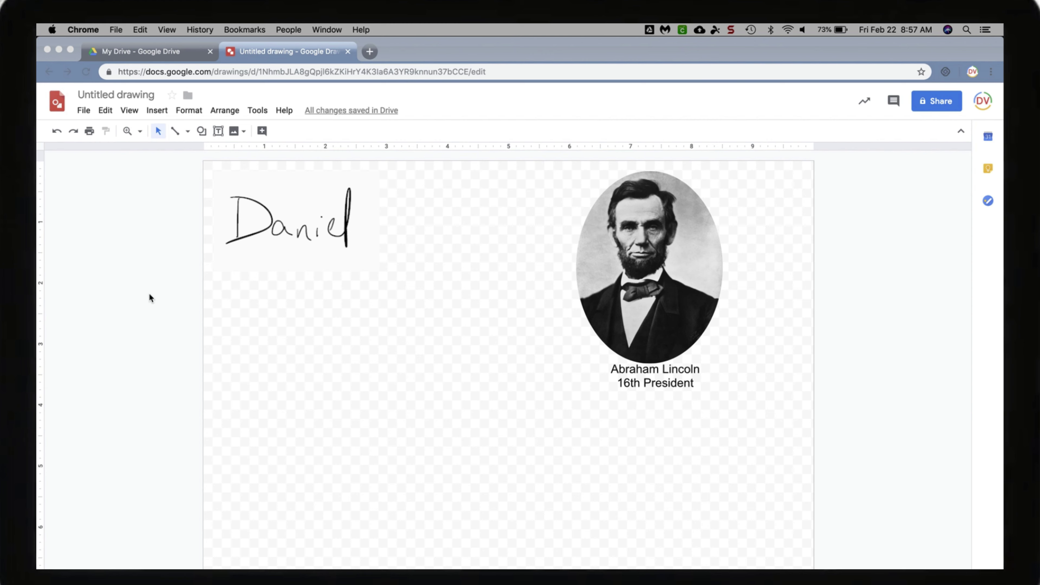
Download the drawing as a PNG image (.png)
left_click(84, 111)
left_click(85, 111)
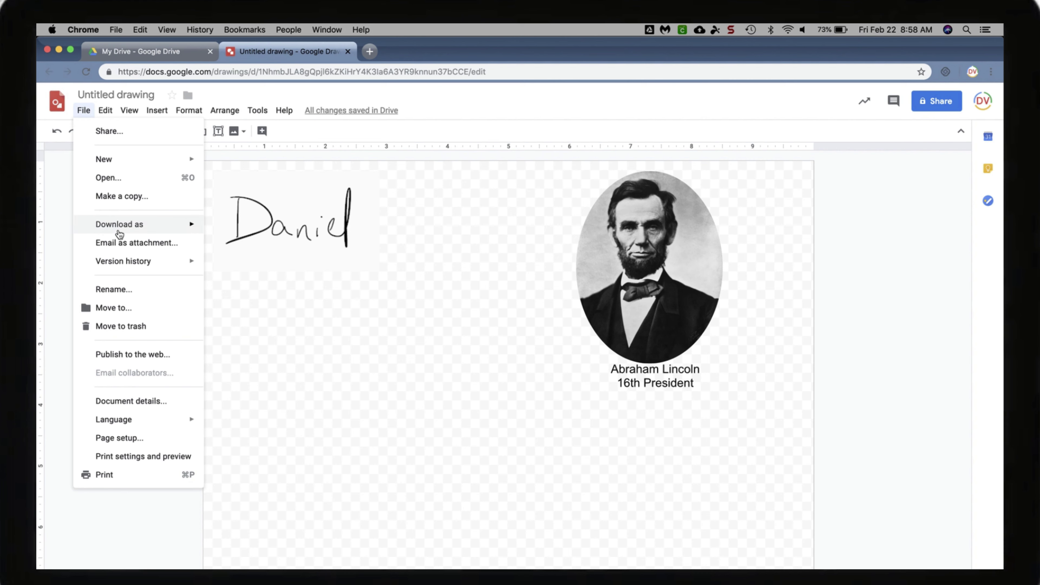
mouse_move(120, 234)
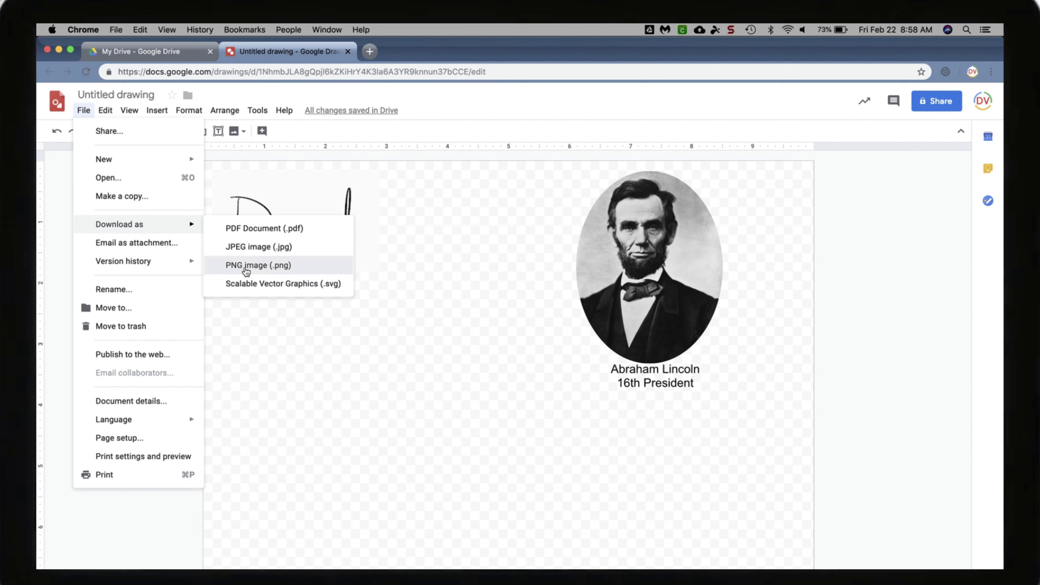
left_click(245, 269)
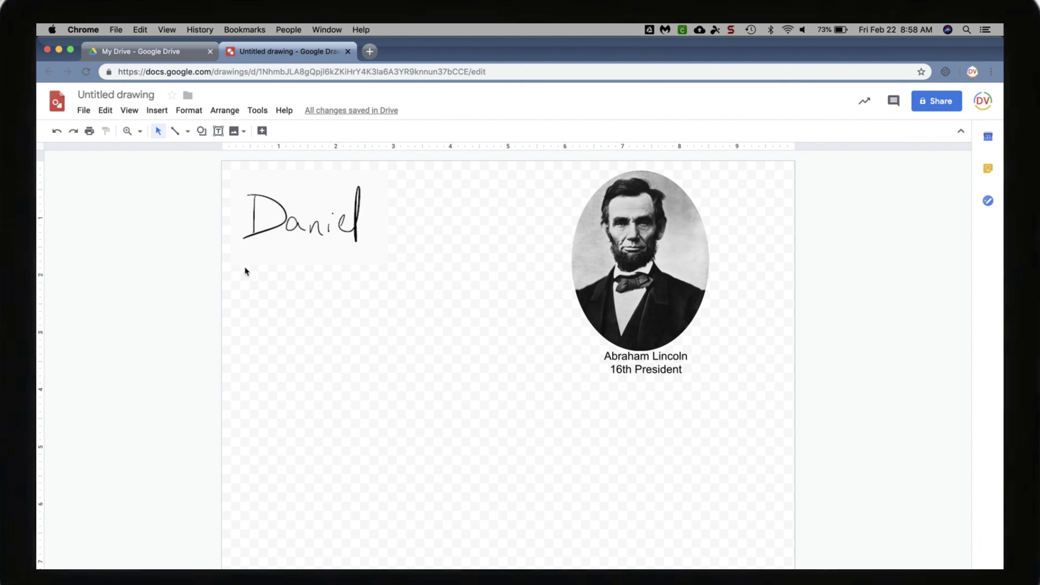